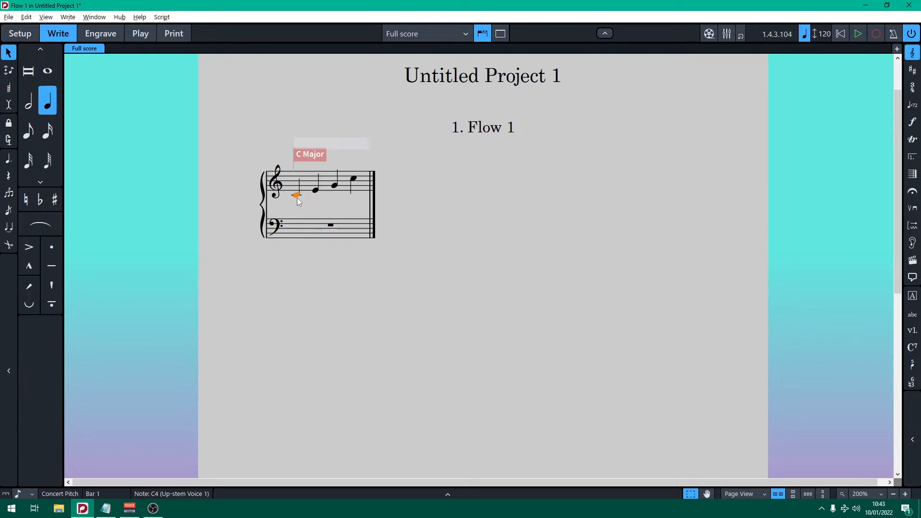
Step: Step through the four piano notes to hear each pitch and read it in the status display
{"action": "key", "text": "Right"}
{"action": "key", "text": "Right"}
{"action": "key", "text": "Right"}
{"action": "key", "text": "Left"}
{"action": "key", "text": "Left"}
{"action": "key", "text": "Left"}
Step: Add a new solo player holding a Glockenspiel
{"action": "left_click", "coordinate": [20, 33]}
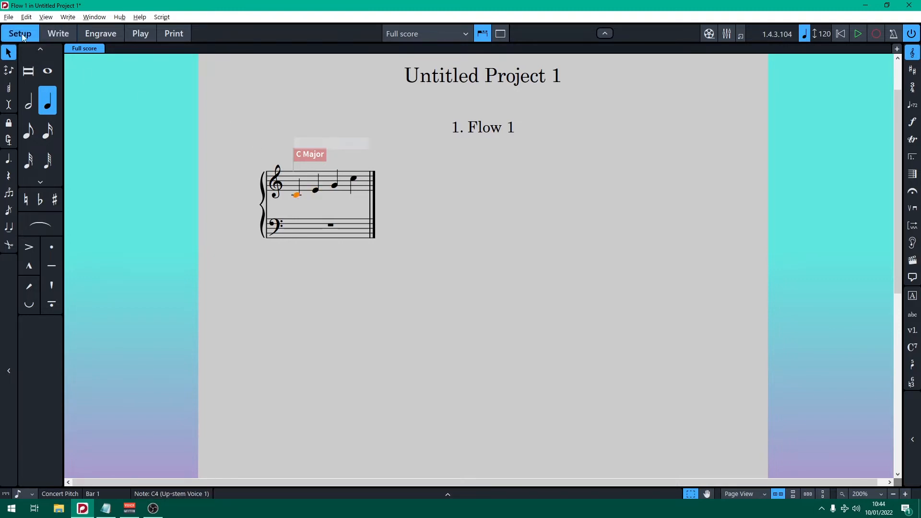
{"action": "left_click", "coordinate": [17, 477]}
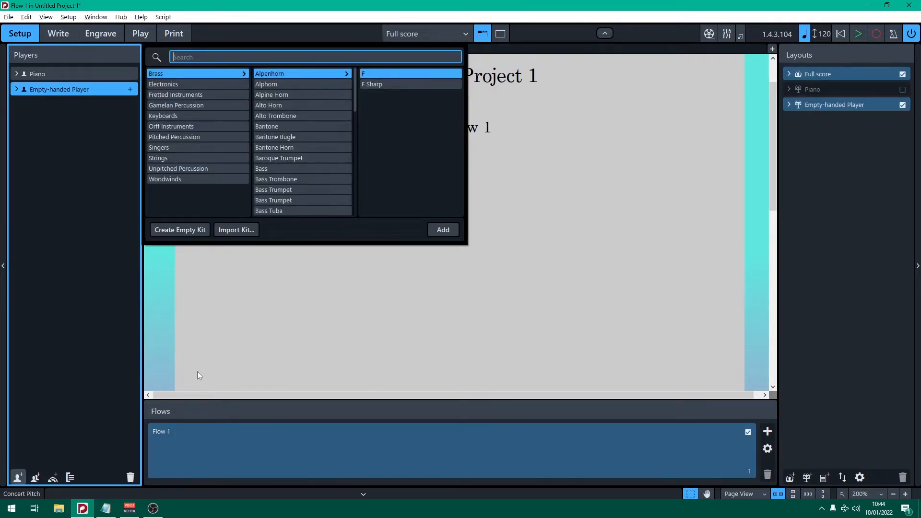
{"action": "type", "text": "glocken"}
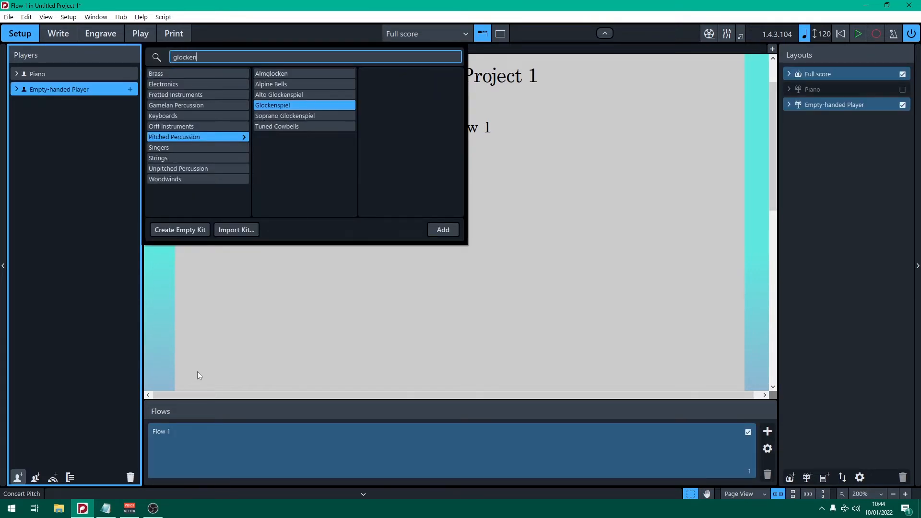
{"action": "key", "text": "Return"}
Step: Enter the quarter notes C, E, G, C in ascending order on the glockenspiel staff in Write mode
{"action": "left_click", "coordinate": [58, 33]}
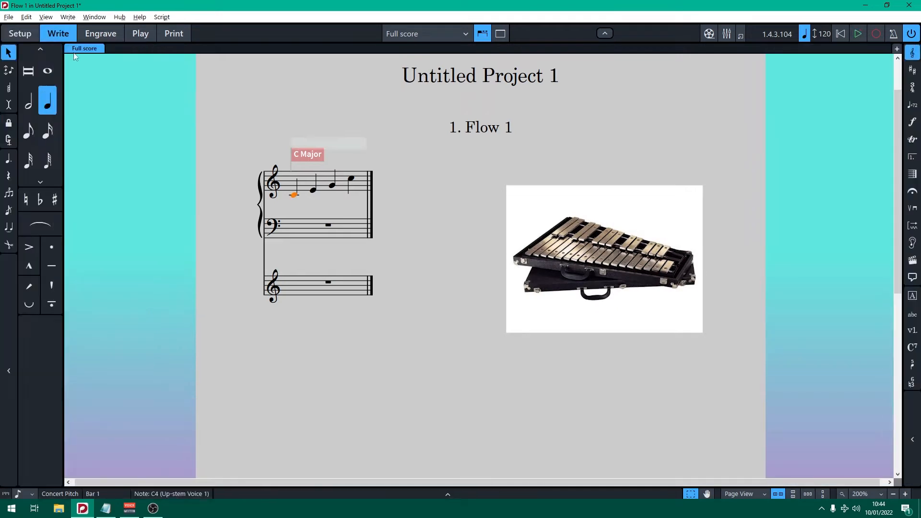
{"action": "double_click", "coordinate": [293, 290]}
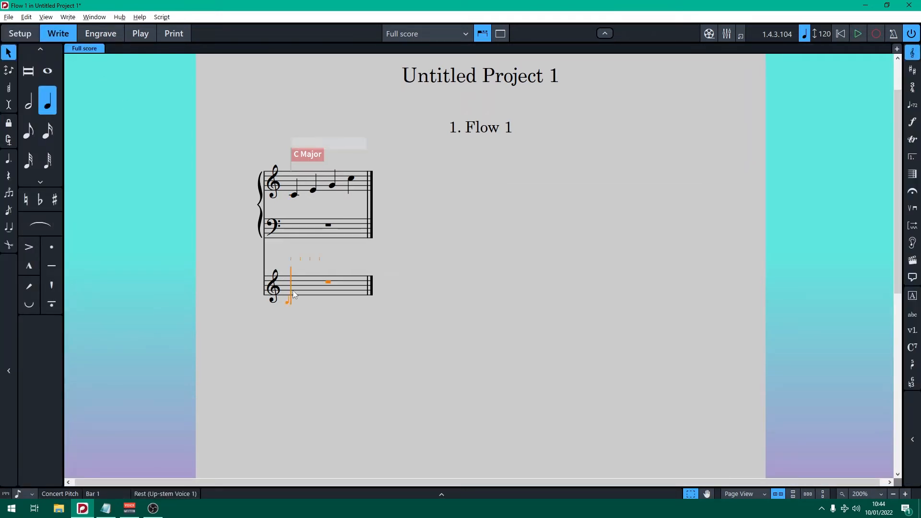
{"action": "key", "text": "c"}
{"action": "key", "text": "e"}
{"action": "key", "text": "g"}
{"action": "key", "text": "c"}
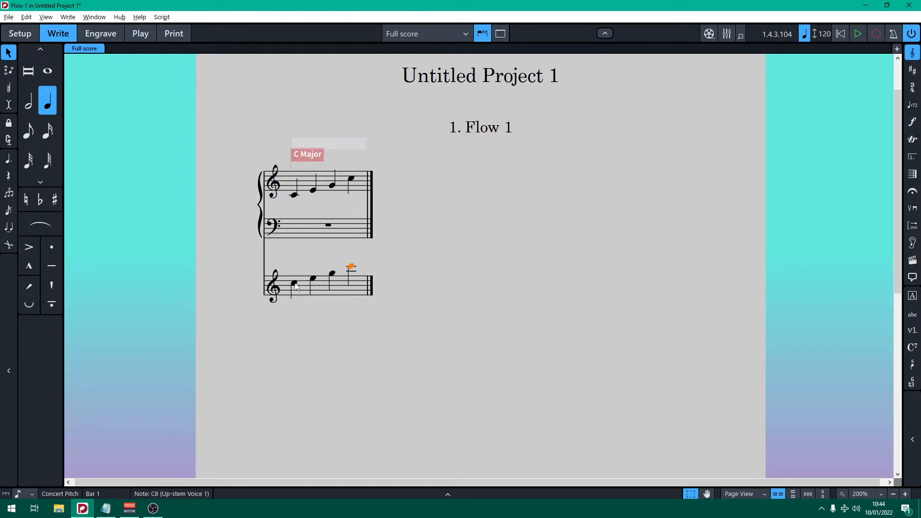
Step: Audition the glockenspiel notes and transpose all four of them down one octave
{"action": "key", "text": "Right"}
{"action": "key", "text": "Right"}
{"action": "key", "text": "Left"}
{"action": "key", "text": "Left"}
{"action": "left_click", "coordinate": [348, 266], "text": "shift"}
{"action": "key", "text": "ctrl+alt+Down"}
Step: Step through the glockenspiel notes and the piano notes to compare their sounding pitches
{"action": "left_click", "coordinate": [295, 303]}
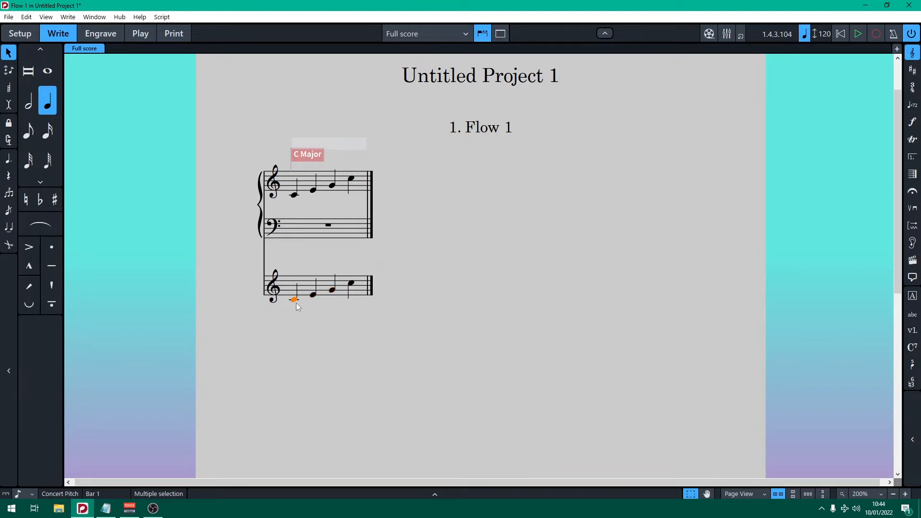
{"action": "key", "text": "Right"}
{"action": "key", "text": "Right"}
{"action": "key", "text": "Right"}
{"action": "left_click", "coordinate": [296, 302]}
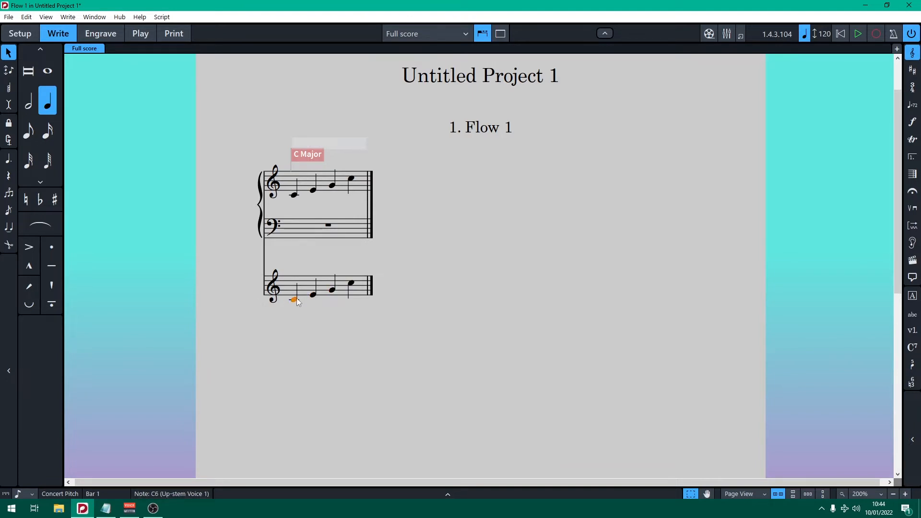
{"action": "left_click", "coordinate": [293, 196]}
{"action": "key", "text": "Right"}
{"action": "key", "text": "Right"}
{"action": "key", "text": "Right"}
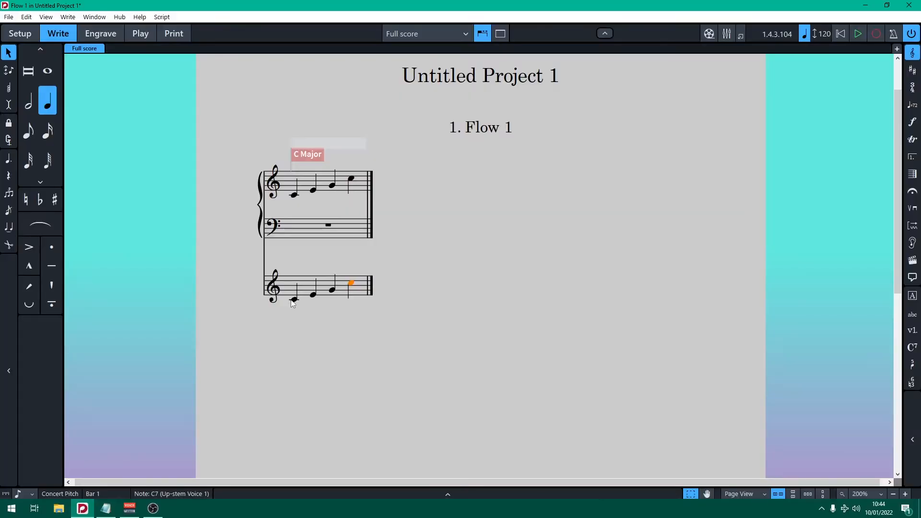
Step: Try raising the four glockenspiel notes by two octaves and bring them back down by two octaves
{"action": "left_click", "coordinate": [292, 301], "text": "shift"}
{"action": "key", "text": "ctrl+alt+Up"}
{"action": "key", "text": "ctrl+alt+Up"}
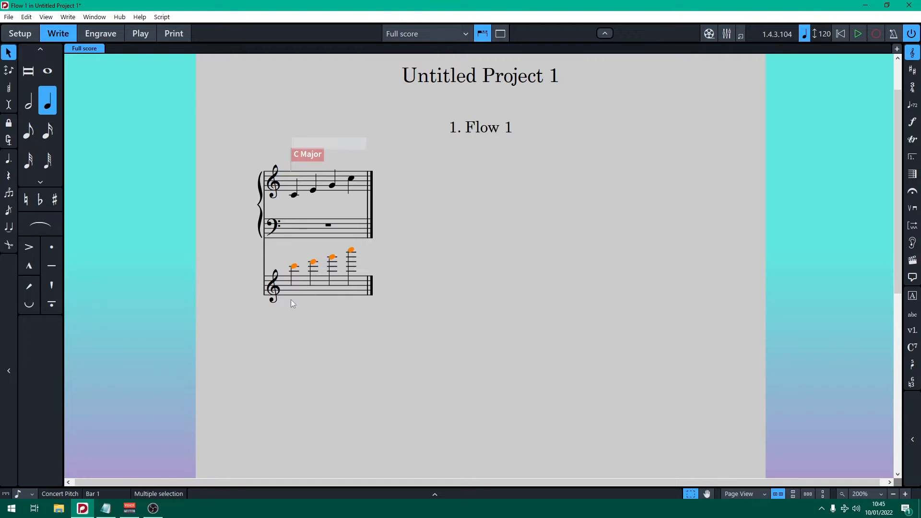
{"action": "key", "text": "ctrl+alt+Down"}
{"action": "key", "text": "ctrl+alt+Down"}
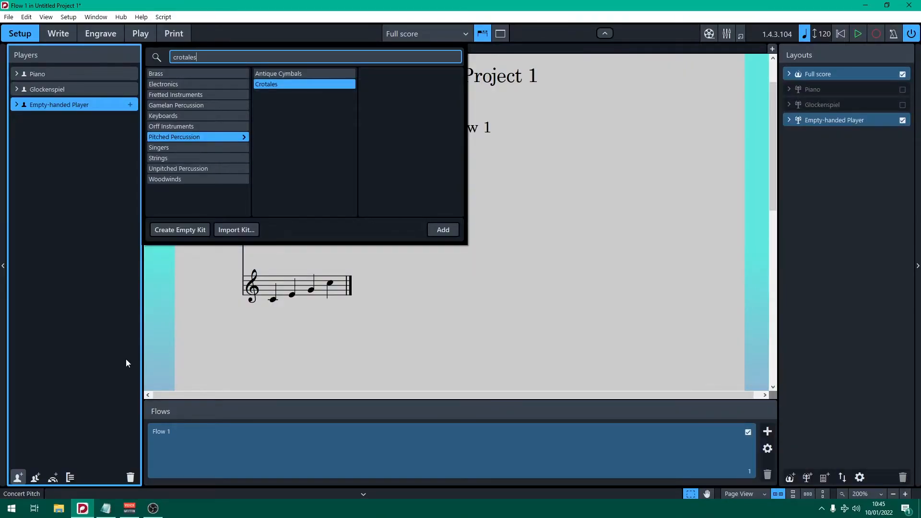
Step: Add Crotales to the new player and enter quarter notes C, E, G, C on its staff, starting on the ledger line below
{"action": "key", "text": "Return"}
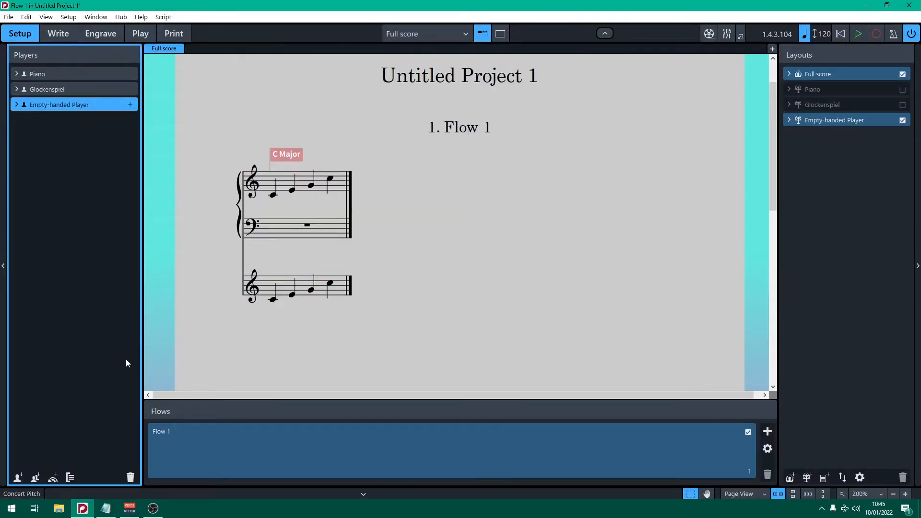
{"action": "left_click", "coordinate": [59, 35]}
{"action": "double_click", "coordinate": [292, 339]}
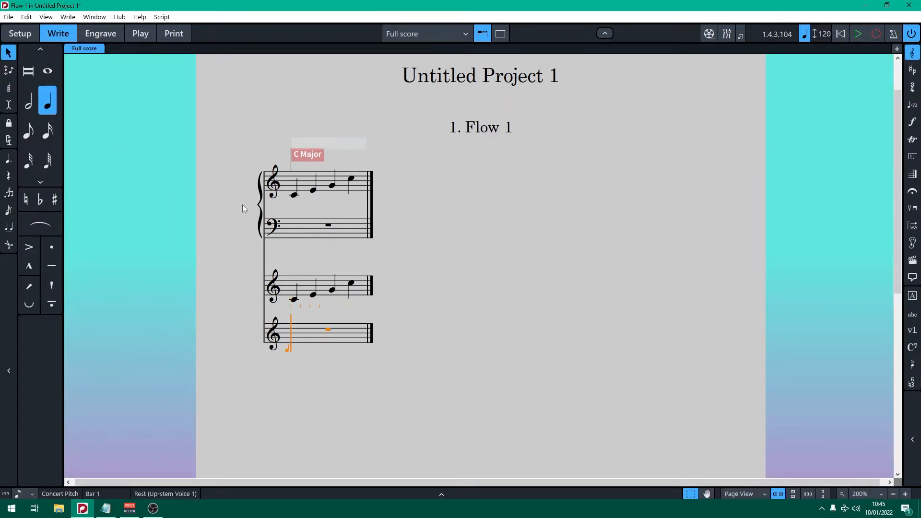
{"action": "key", "text": "c"}
{"action": "key", "text": "ctrl+alt+Down"}
{"action": "key", "text": "e"}
{"action": "key", "text": "g"}
{"action": "key", "text": "c"}
{"action": "key", "text": "Escape"}
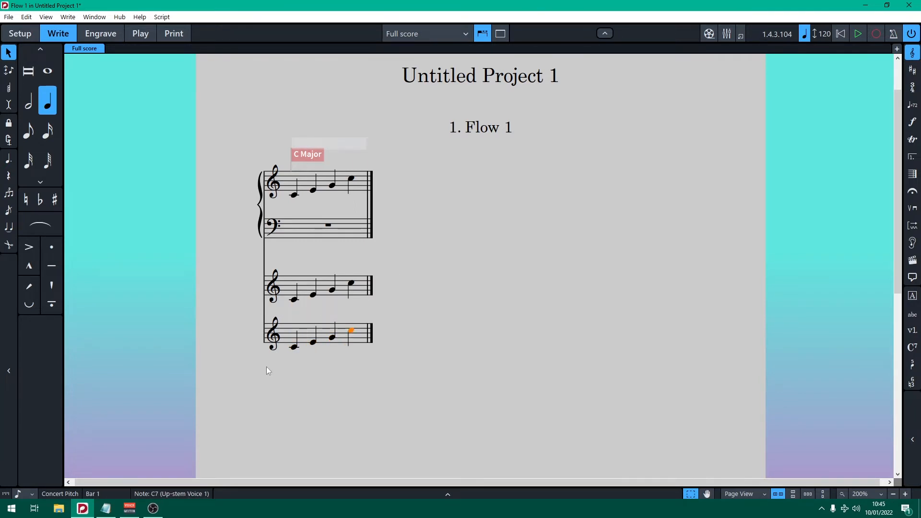
Step: Step through the four crotales notes to hear and check their sounding pitches
{"action": "left_click", "coordinate": [294, 349], "text": "shift"}
{"action": "left_click", "coordinate": [294, 347]}
{"action": "key", "text": "Right"}
{"action": "key", "text": "Right"}
{"action": "key", "text": "Right"}
{"action": "left_click", "coordinate": [295, 348]}
{"action": "key", "text": "Right"}
{"action": "key", "text": "Right"}
{"action": "key", "text": "Right"}
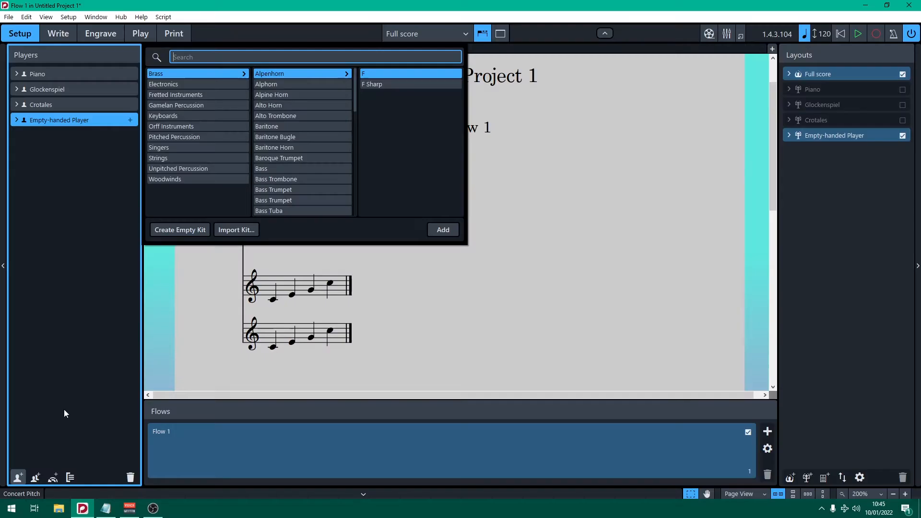
Step: Choose Piccolo as the instrument for the new empty-handed player
{"action": "type", "text": "pi"}
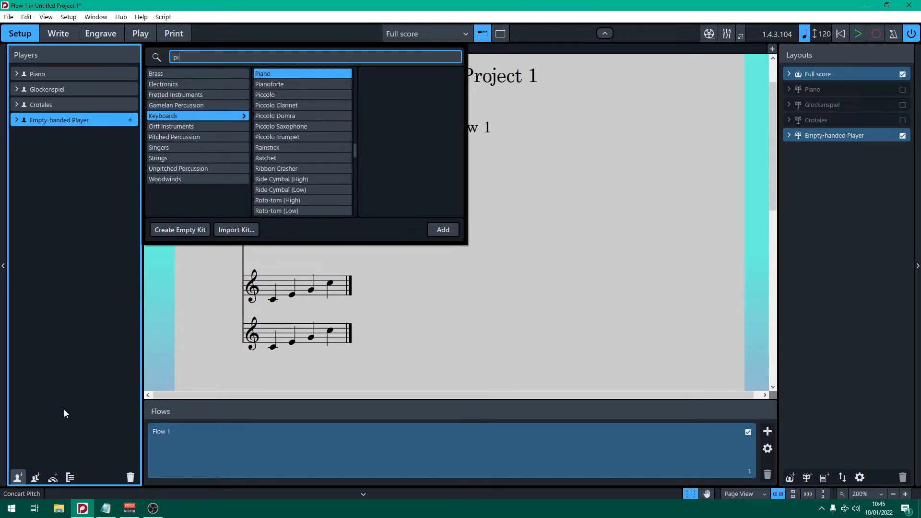
{"action": "type", "text": "ccolo"}
{"action": "key", "text": "Return"}
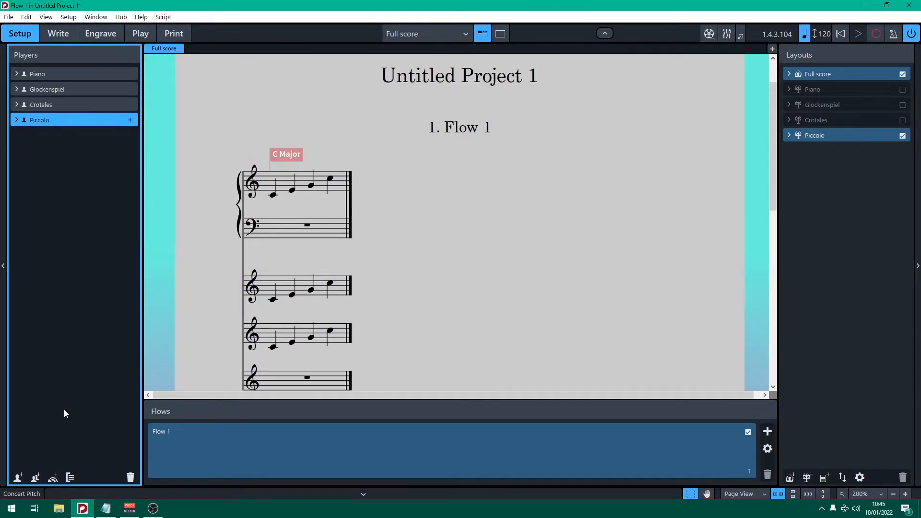
Step: Enter the quarter notes C, E, G, C in ascending order on the piccolo staff in Write mode
{"action": "left_click", "coordinate": [58, 34]}
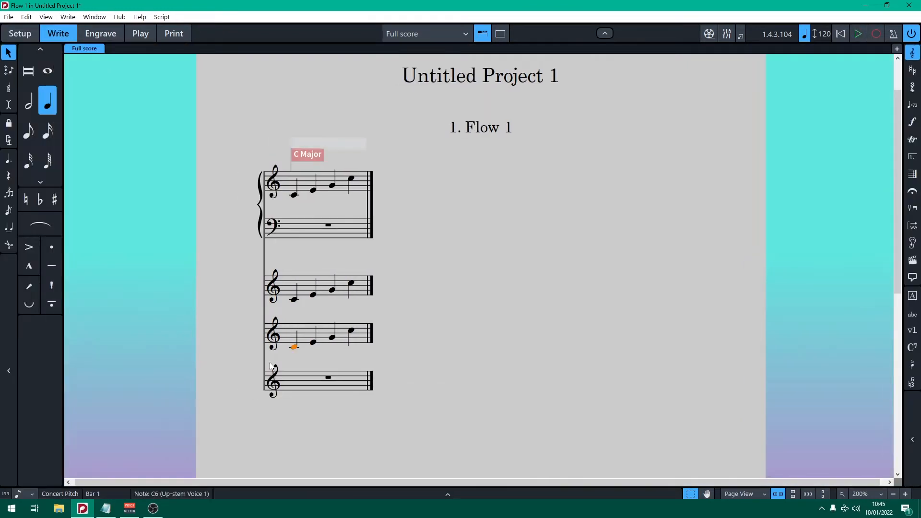
{"action": "double_click", "coordinate": [289, 390]}
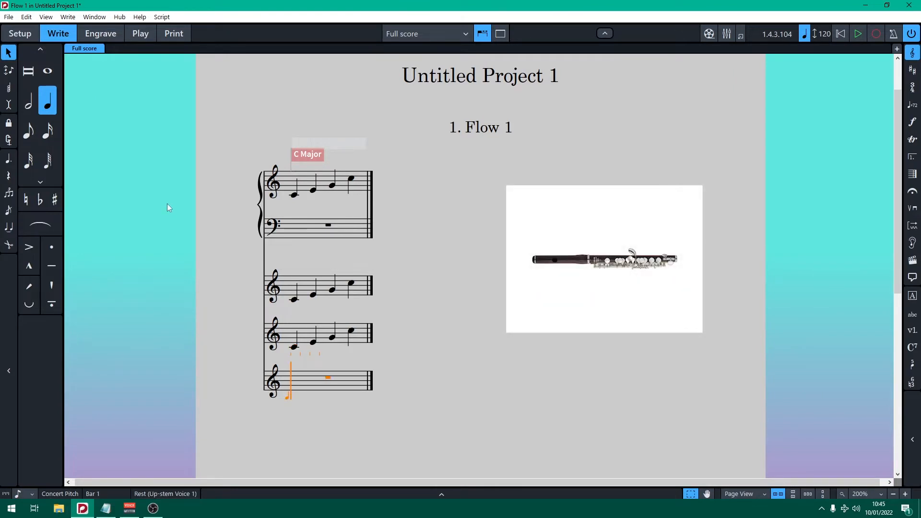
{"action": "key", "text": "c"}
{"action": "key", "text": "e"}
{"action": "key", "text": "g"}
{"action": "key", "text": "c"}
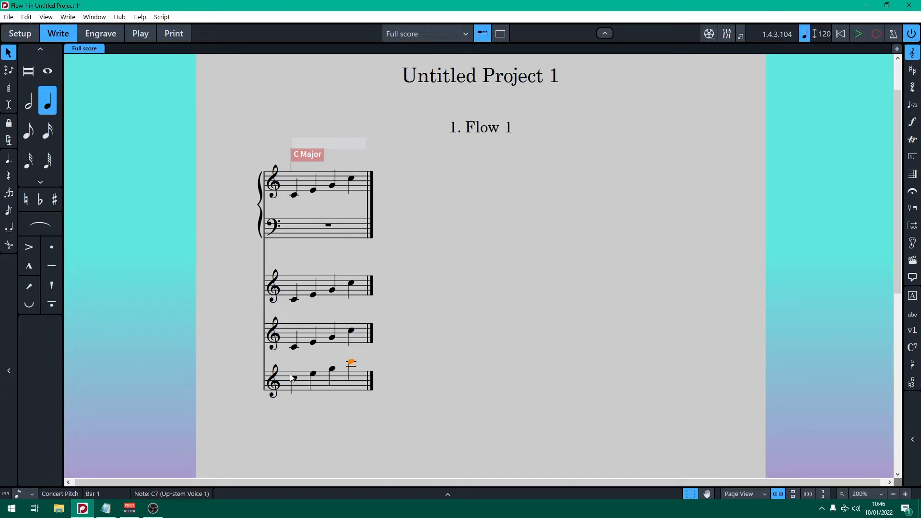
Step: Step back and forth through the four piccolo notes to hear and check their sounding pitches
{"action": "key", "text": "Right"}
{"action": "key", "text": "Right"}
{"action": "key", "text": "Right"}
{"action": "key", "text": "Left"}
{"action": "key", "text": "Left"}
{"action": "key", "text": "Left"}
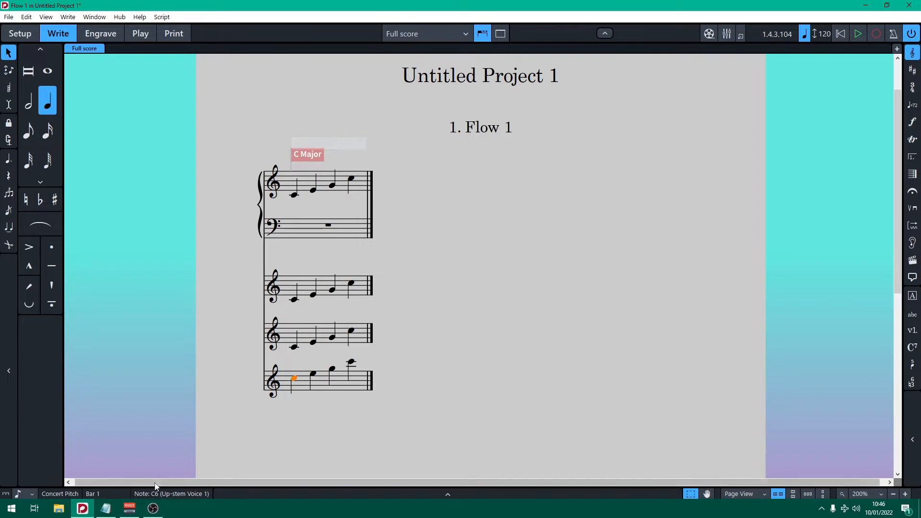
{"action": "key", "text": "Right"}
{"action": "key", "text": "Right"}
{"action": "key", "text": "Right"}
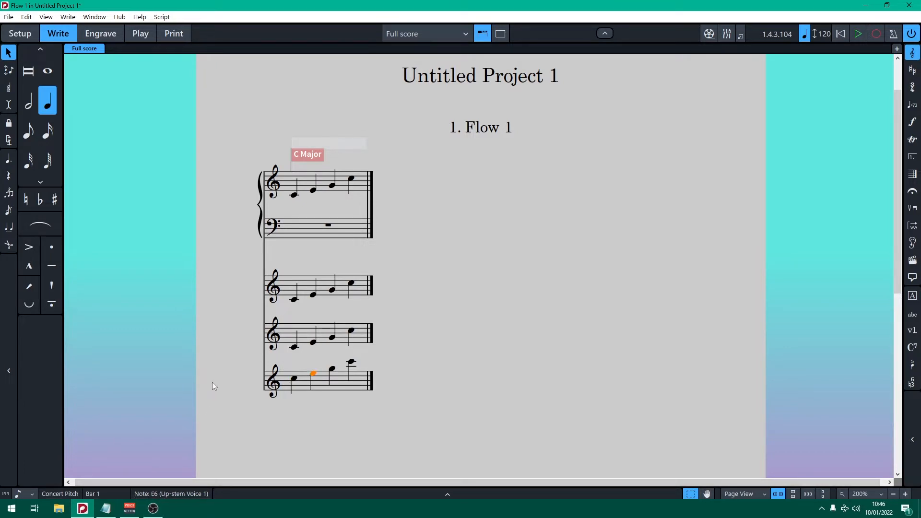
Step: Add a new solo player holding a Xylophone
{"action": "left_click", "coordinate": [19, 33]}
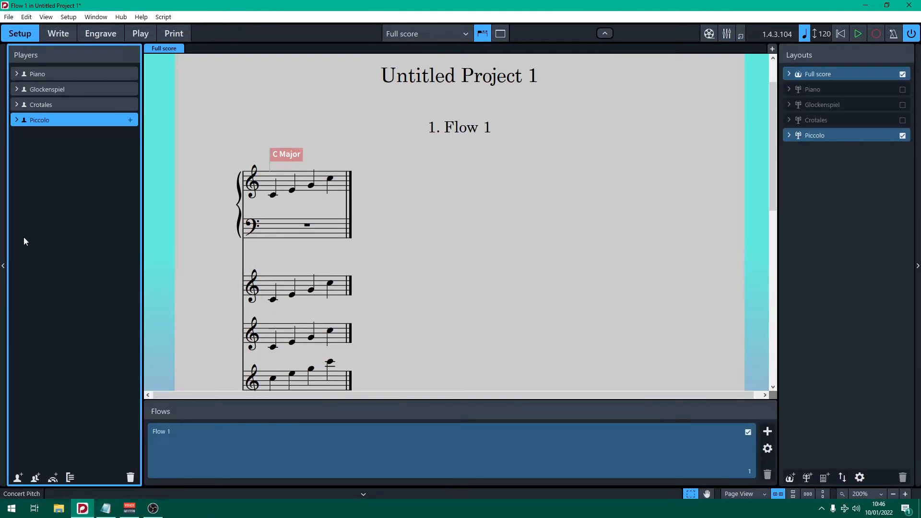
{"action": "left_click", "coordinate": [19, 476]}
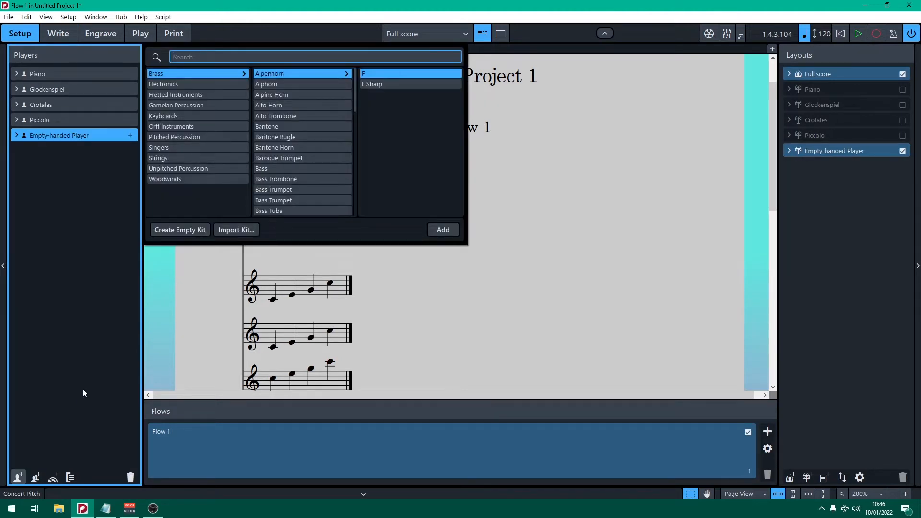
{"action": "type", "text": "xylop"}
{"action": "key", "text": "Return"}
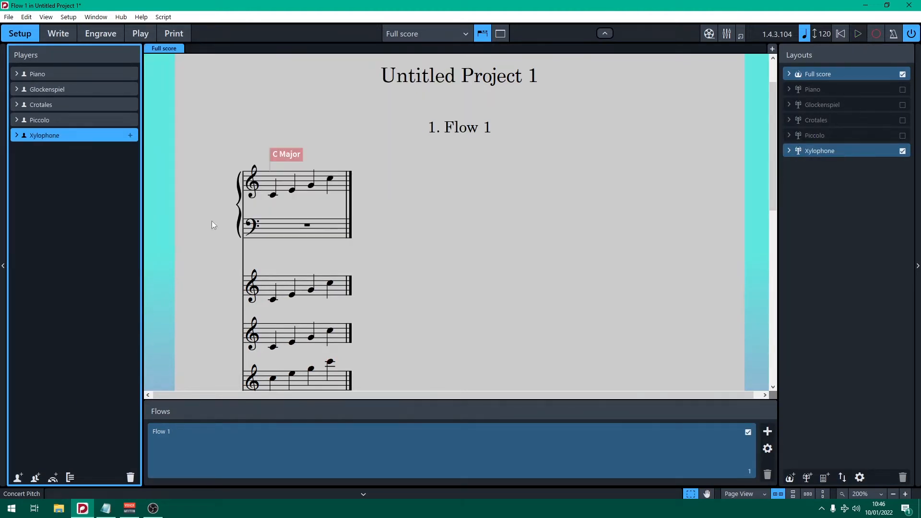
Step: Enter the quarter notes C, E, G, C in ascending order on the xylophone staff in Write mode
{"action": "left_click", "coordinate": [58, 33]}
{"action": "double_click", "coordinate": [290, 425]}
{"action": "key", "text": "c"}
{"action": "key", "text": "e"}
{"action": "key", "text": "g"}
{"action": "key", "text": "c"}
{"action": "key", "text": "Escape"}
{"action": "key", "text": "Left"}
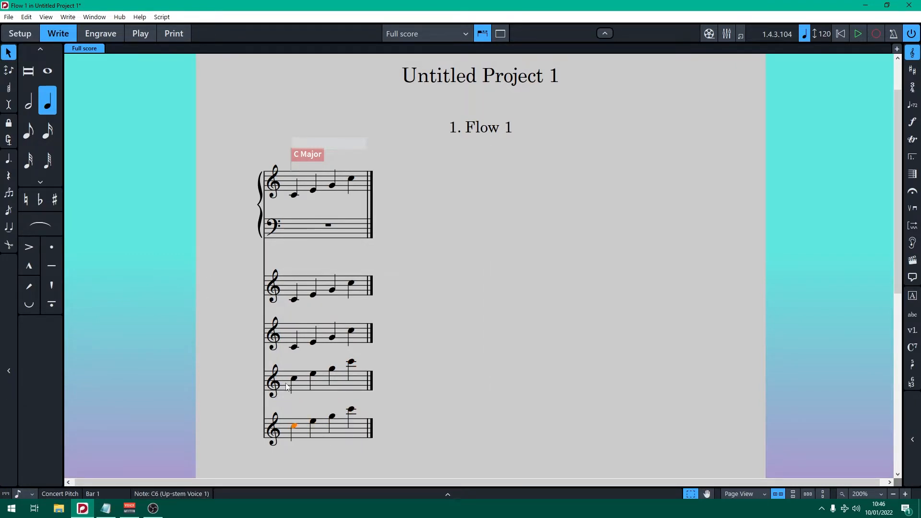
Step: Transpose the four piano notes in the treble staff up one octave
{"action": "left_click", "coordinate": [294, 195]}
{"action": "left_click", "coordinate": [350, 179], "text": "shift"}
{"action": "key", "text": "ctrl+alt+Up"}
Step: Audition the first piano note and step through the xylophone notes to compare their sounding pitches
{"action": "left_click", "coordinate": [294, 181]}
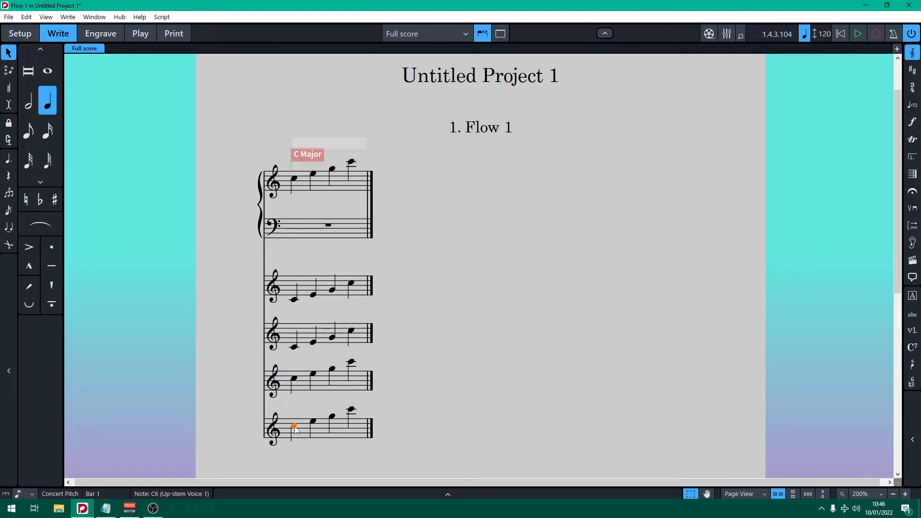
{"action": "key", "text": "Right"}
{"action": "key", "text": "Right"}
{"action": "key", "text": "Right"}
{"action": "key", "text": "Left"}
{"action": "key", "text": "Left"}
{"action": "key", "text": "Left"}
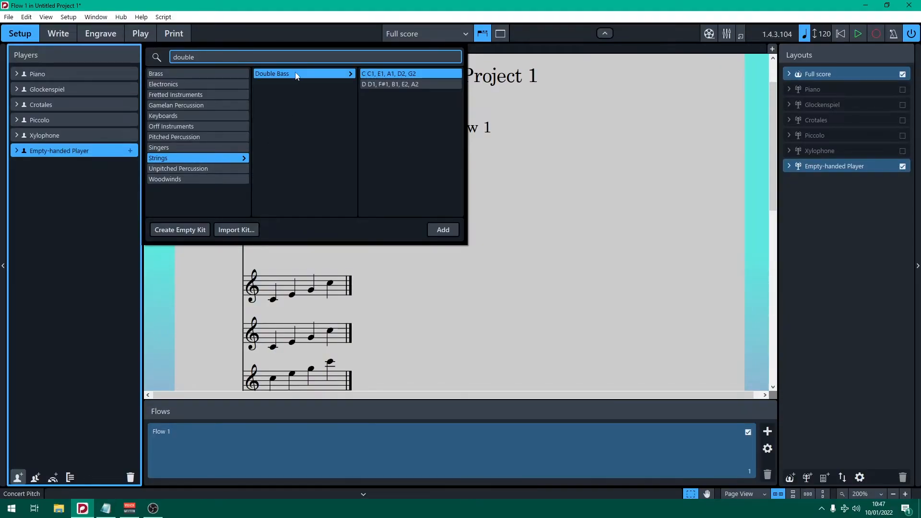
Step: Add a Double Bass to the new player and enter ascending quarter notes C, E, G, C on its bass staff
{"action": "double_click", "coordinate": [296, 76]}
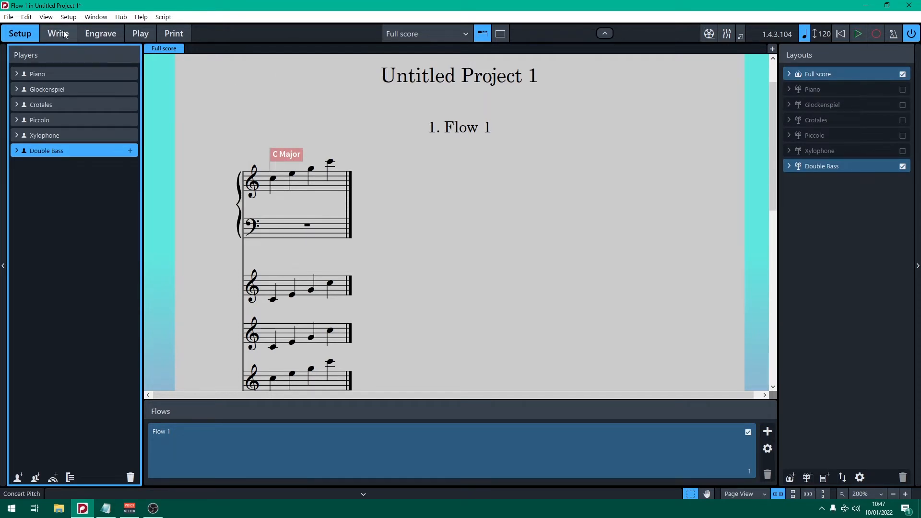
{"action": "left_click", "coordinate": [58, 34]}
{"action": "scroll", "coordinate": [307, 269], "scroll_direction": "down", "scroll_amount": 3}
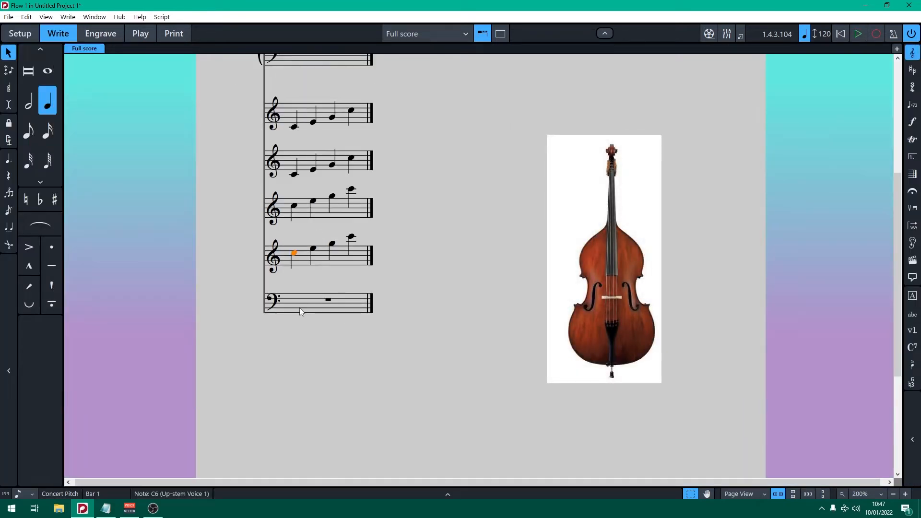
{"action": "key", "text": "ctrl+Down"}
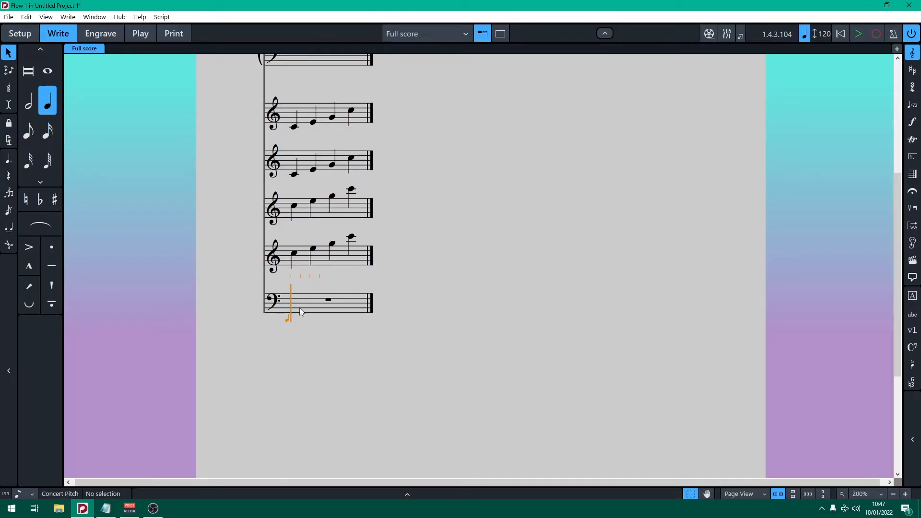
{"action": "key", "text": "c"}
{"action": "key", "text": "e"}
{"action": "key", "text": "g"}
{"action": "key", "text": "c"}
{"action": "key", "text": "Escape"}
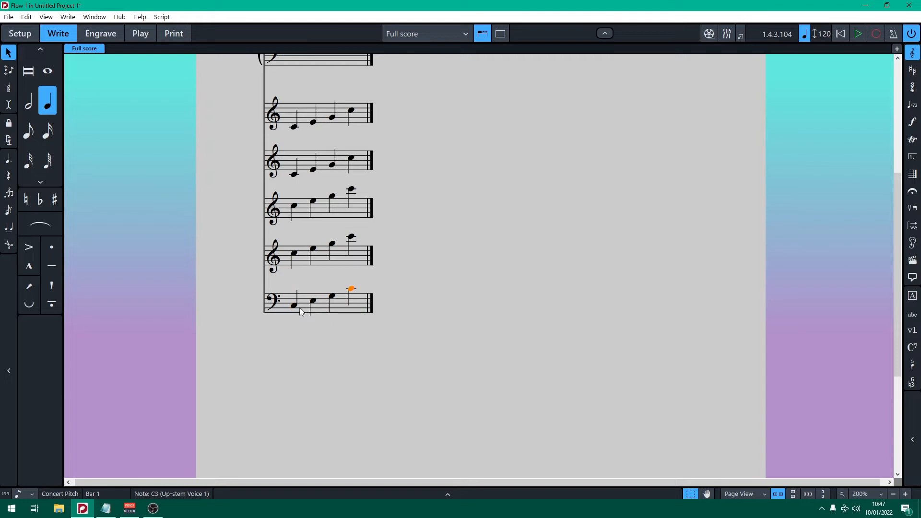
Step: Step through the four double bass notes to hear and check their sounding pitches
{"action": "left_click", "coordinate": [290, 306]}
{"action": "key", "text": "Right"}
{"action": "key", "text": "Right"}
{"action": "key", "text": "Right"}
Step: Add a new solo player holding a Violoncello and show its empty staff in Write mode
{"action": "left_click", "coordinate": [22, 32]}
{"action": "left_click", "coordinate": [24, 478]}
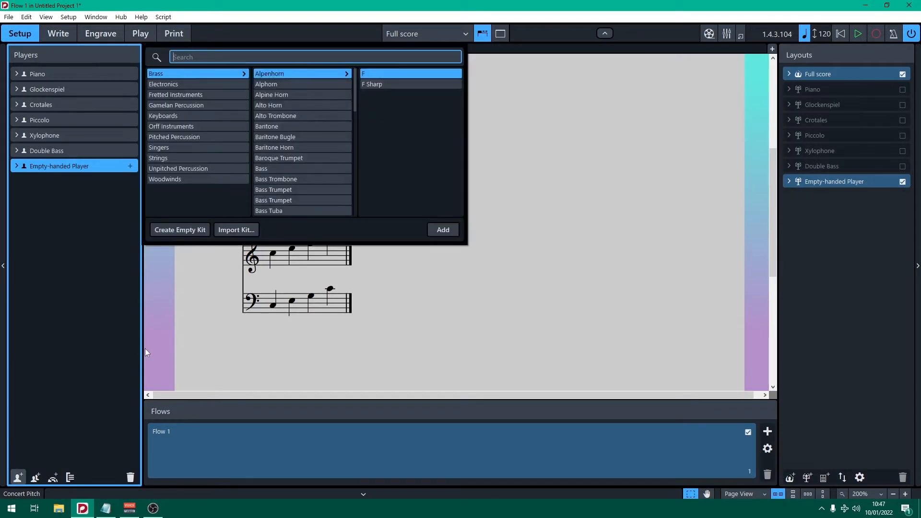
{"action": "type", "text": "cello"}
{"action": "key", "text": "Return"}
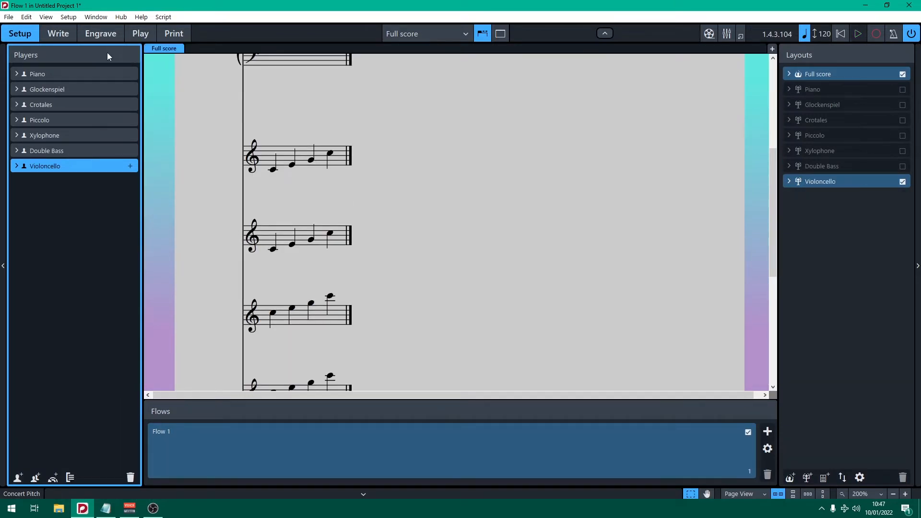
{"action": "key", "text": "ctrl+2"}
{"action": "scroll", "coordinate": [383, 298], "scroll_direction": "down", "scroll_amount": 3}
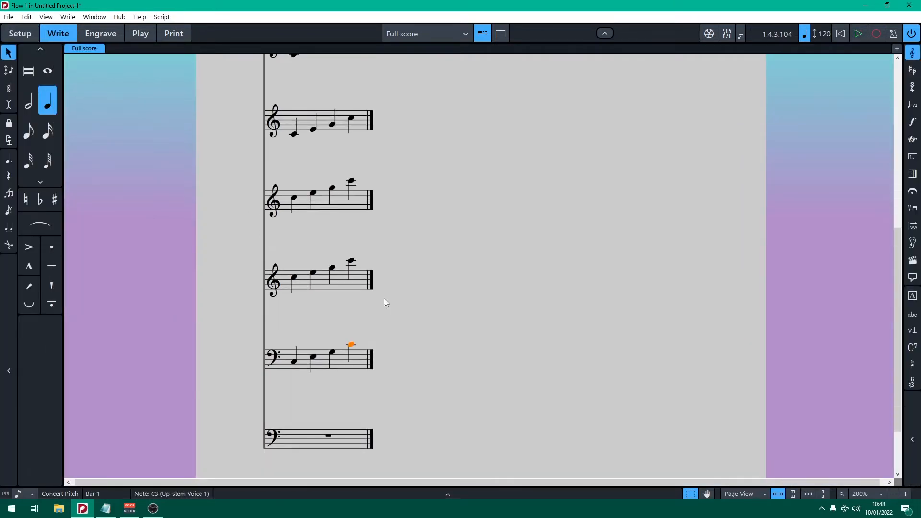
Step: Enter ascending quarter notes C, E, G, C on the empty violoncello staff
{"action": "double_click", "coordinate": [290, 439]}
{"action": "key", "text": "c"}
{"action": "key", "text": "e"}
{"action": "key", "text": "g"}
{"action": "key", "text": "c"}
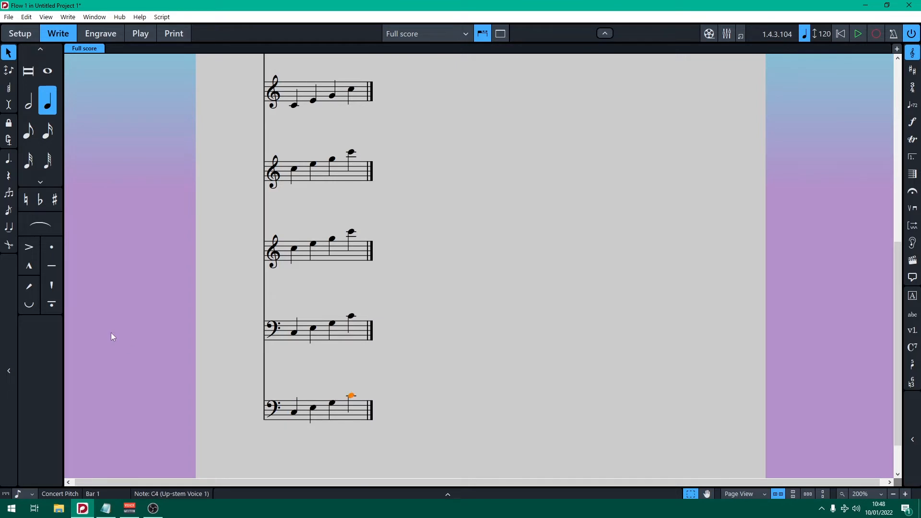
Step: Step through the violoncello notes and play them together with the double bass notes to compare their sounding pitches
{"action": "key", "text": "Right"}
{"action": "key", "text": "Right"}
{"action": "key", "text": "Right"}
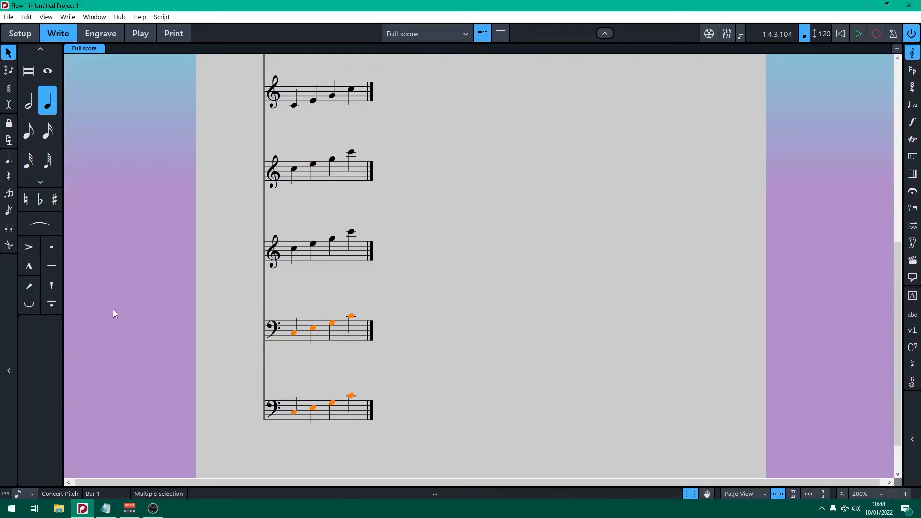
{"action": "key", "text": "space"}
{"action": "left_click", "coordinate": [294, 332]}
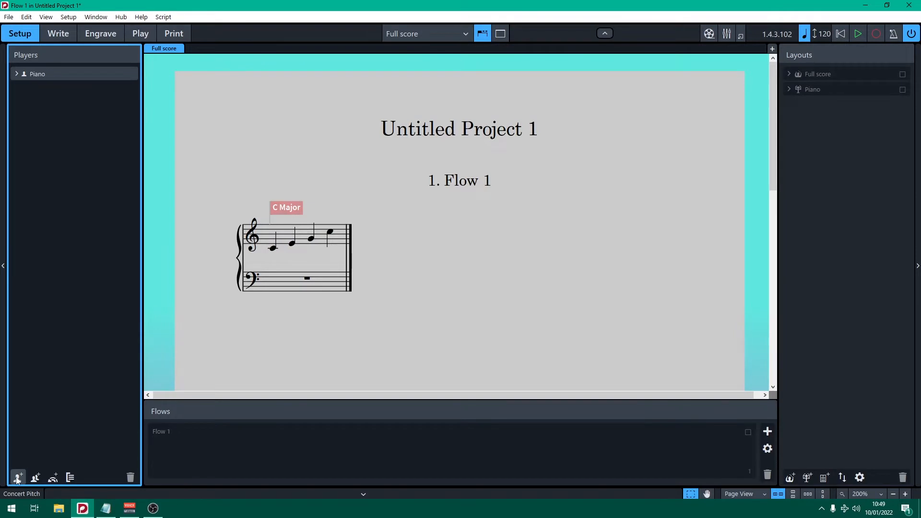
Step: Add a new solo player holding a B Flat Clarinet and show its empty staff in Write mode
{"action": "left_click", "coordinate": [17, 477]}
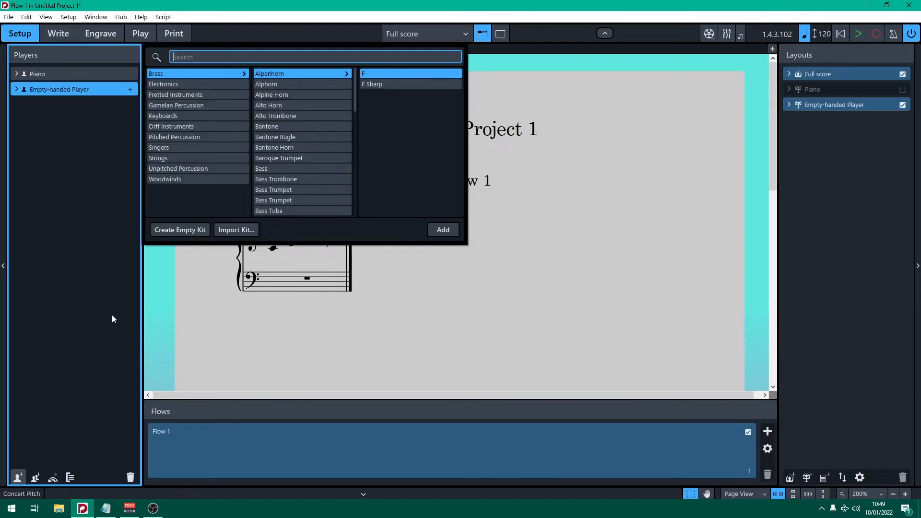
{"action": "type", "text": "B"}
{"action": "key", "text": "BackSpace"}
{"action": "type", "text": "clar"}
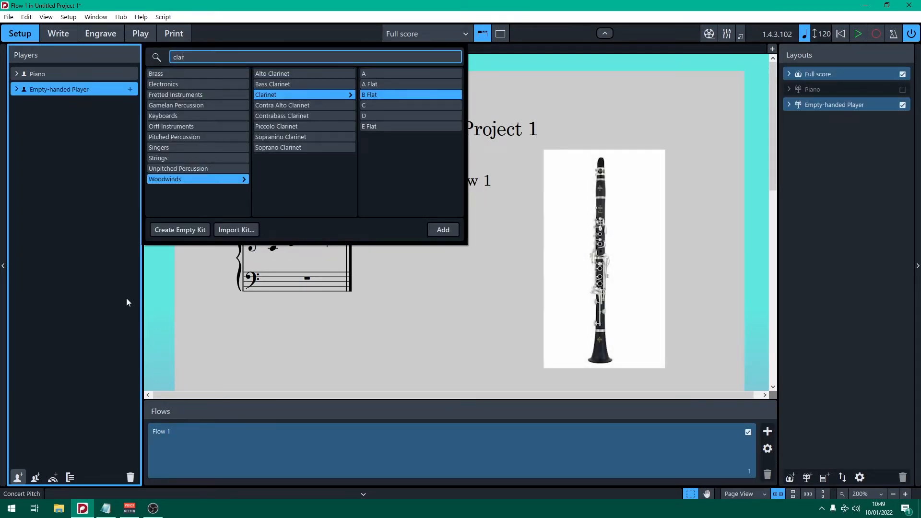
{"action": "key", "text": "Return"}
{"action": "left_click", "coordinate": [56, 30]}
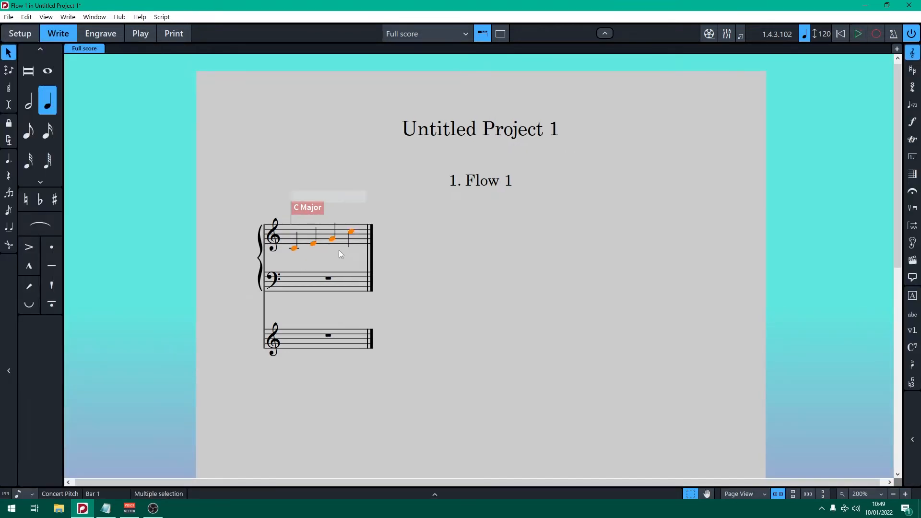
Step: Enter ascending quarter notes C, E, G, C on the clarinet staff and transpose the notes down an octave
{"action": "left_click", "coordinate": [292, 329]}
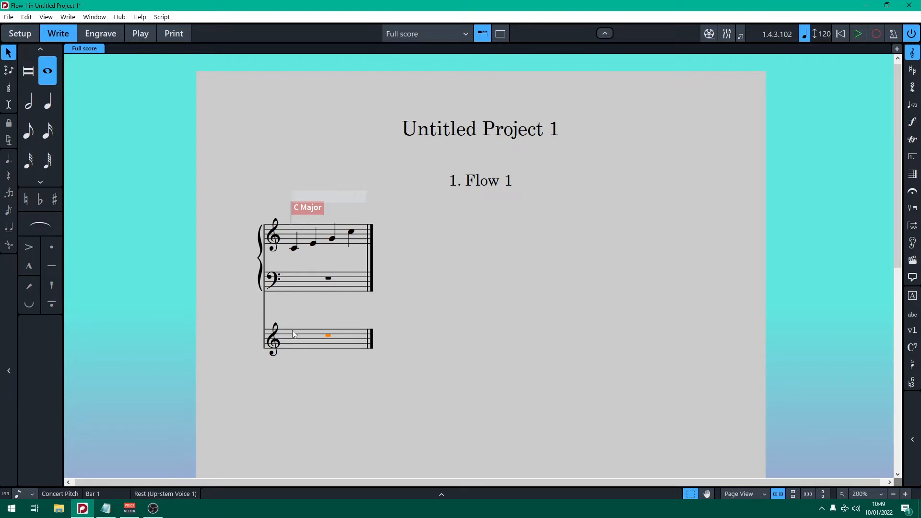
{"action": "key", "text": "shift+n"}
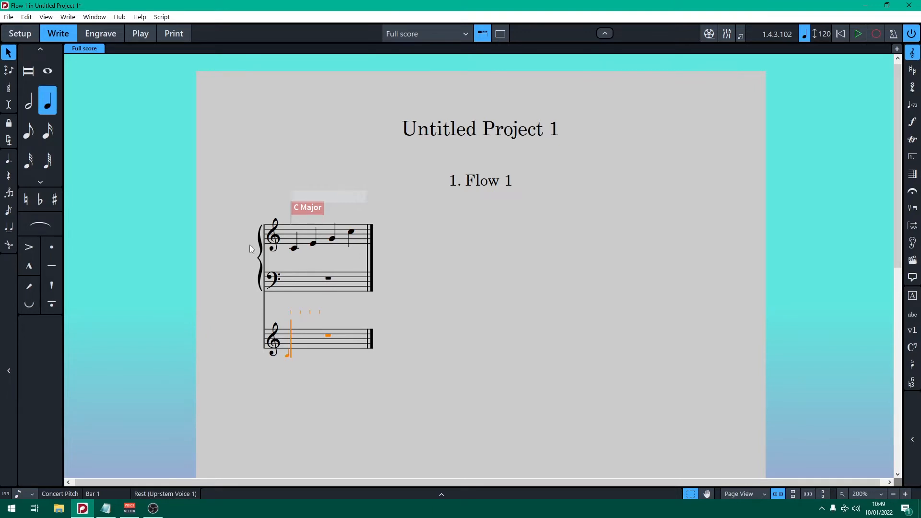
{"action": "key", "text": "c"}
{"action": "key", "text": "e"}
{"action": "key", "text": "g"}
{"action": "key", "text": "c"}
{"action": "key", "text": "Escape"}
{"action": "left_click", "coordinate": [294, 337], "text": "shift"}
{"action": "key", "text": "ctrl+alt+Down"}
Step: Step through the clarinet notes to hear their pitches and switch the score to transposed pitch
{"action": "left_click", "coordinate": [294, 353]}
{"action": "key", "text": "Right"}
{"action": "key", "text": "Right"}
{"action": "key", "text": "Right"}
{"action": "key", "text": "Right"}
{"action": "key", "text": "Right"}
{"action": "key", "text": "Right"}
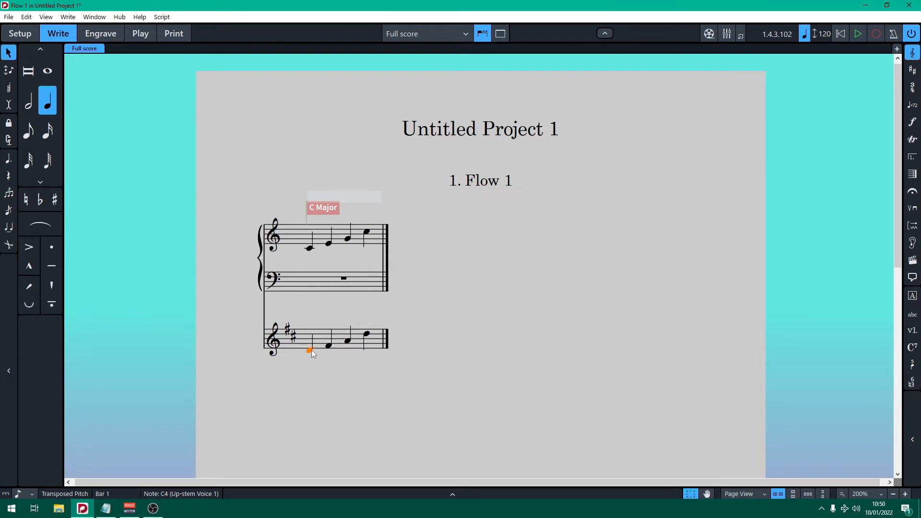
Step: Step through the clarinet and piano notes in transposed pitch to compare written with sounding pitches
{"action": "key", "text": "Right"}
{"action": "key", "text": "Right"}
{"action": "key", "text": "Right"}
{"action": "key", "text": "Right"}
{"action": "key", "text": "Right"}
{"action": "key", "text": "Right"}
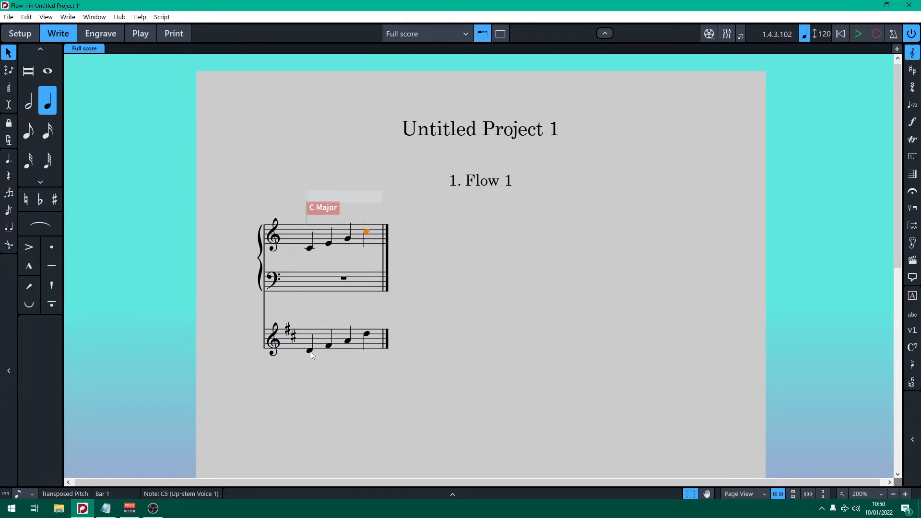